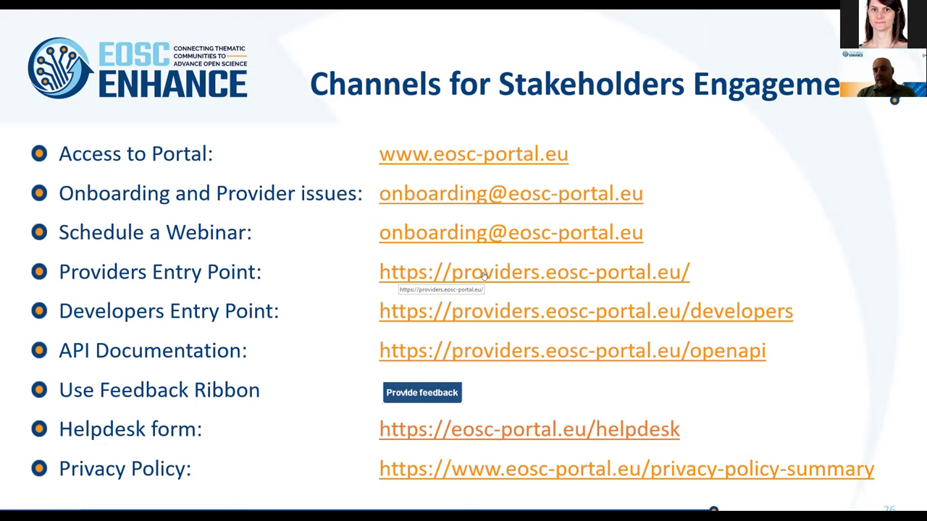
Step: Switch from the presentation to Safari and open the login page of sandbox.providers.eosc-portal.eu
key("Right")
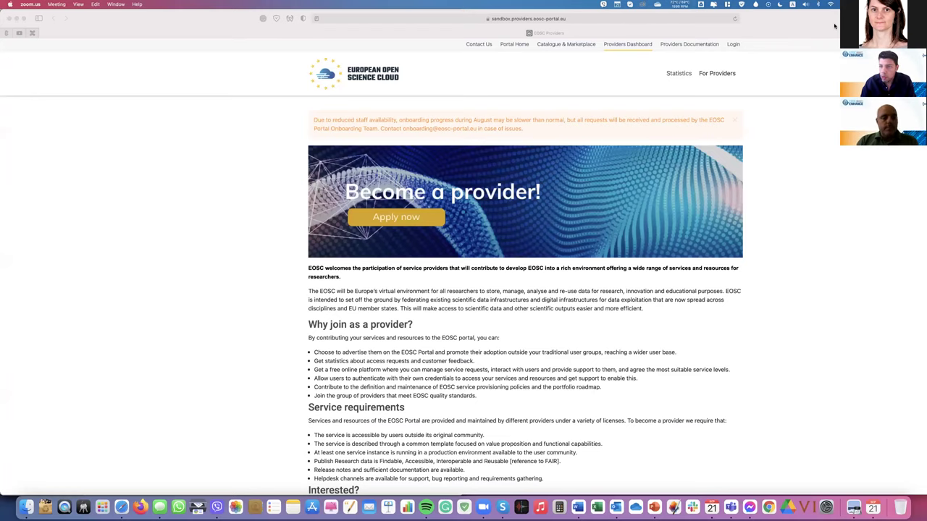
left_click(797, 19)
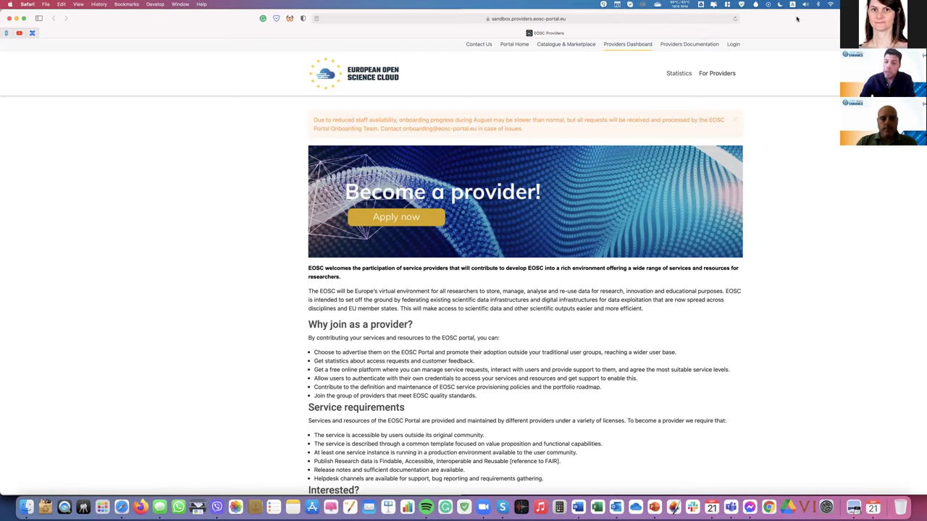
left_click(733, 45)
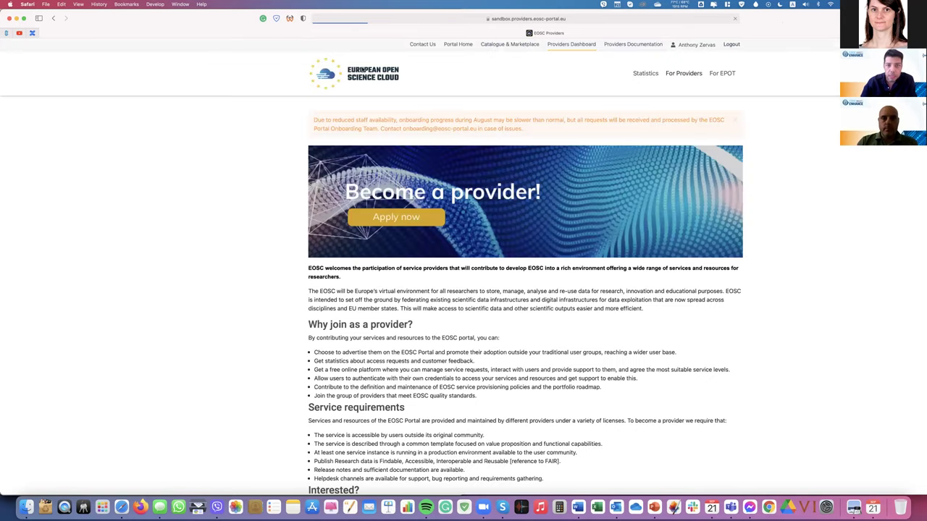
left_click(670, 20)
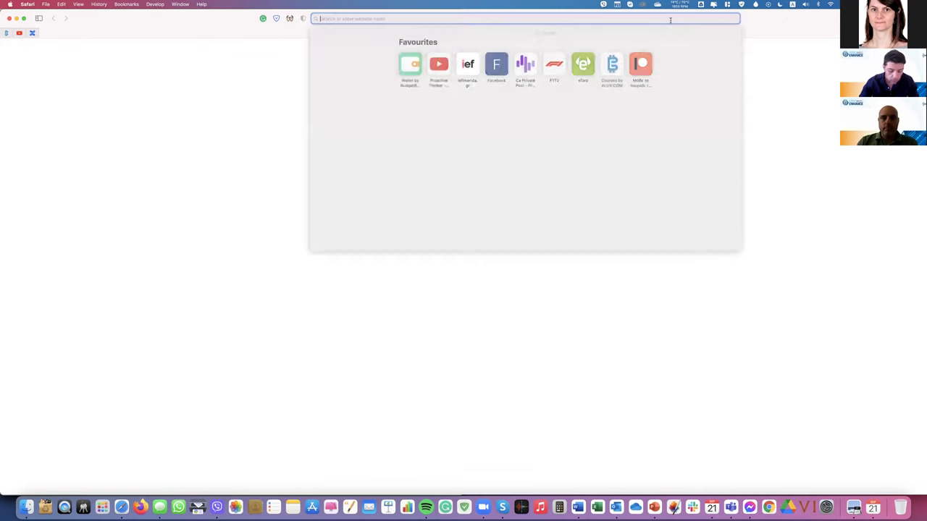
type("sandbox.providers.eosc-portal.eu")
key("Return")
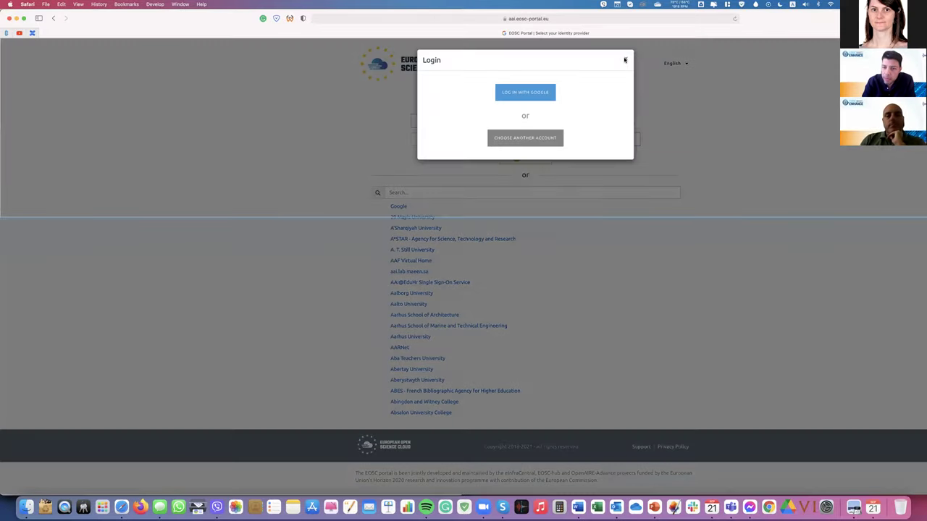
Step: Dismiss the login prompt, browse the identity providers and sign in with an existing Google account
left_click(625, 60)
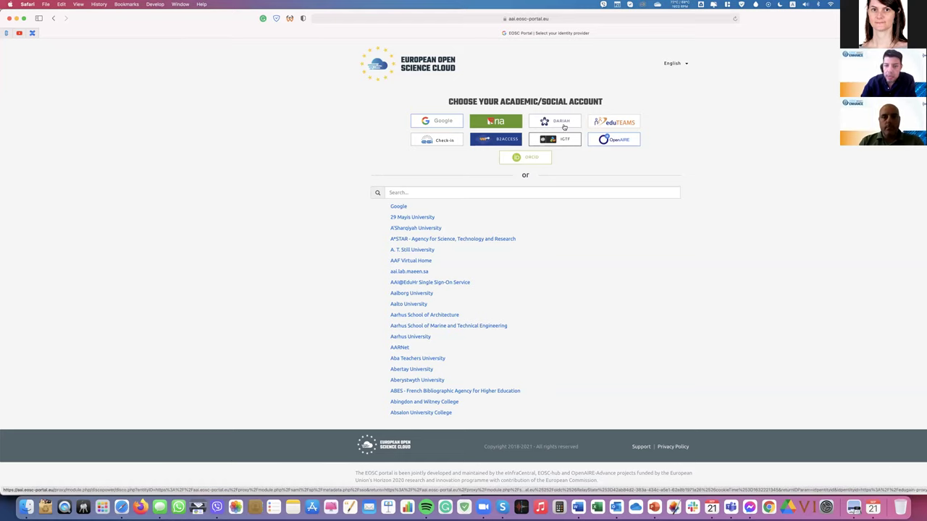
left_click(476, 194)
scroll(463, 274, "down", 1)
scroll(464, 276, "down", 4)
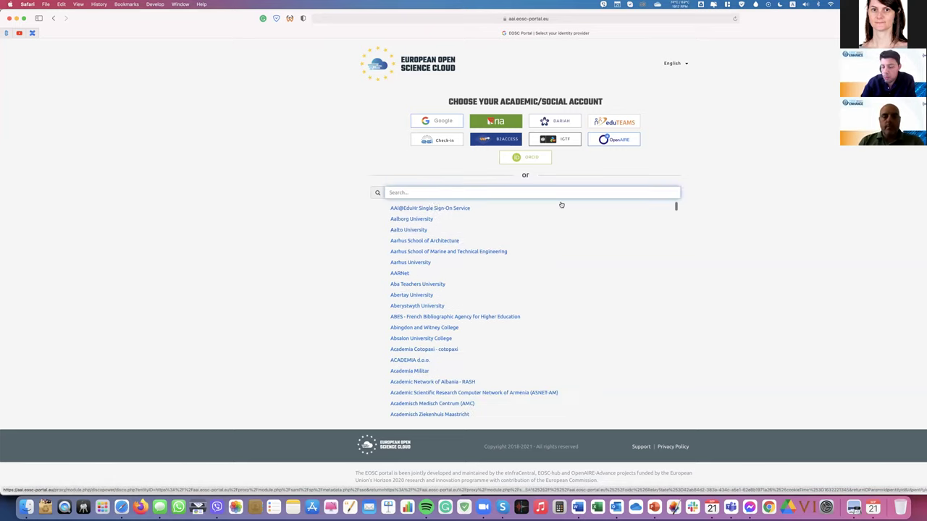
scroll(490, 306, "down", 2)
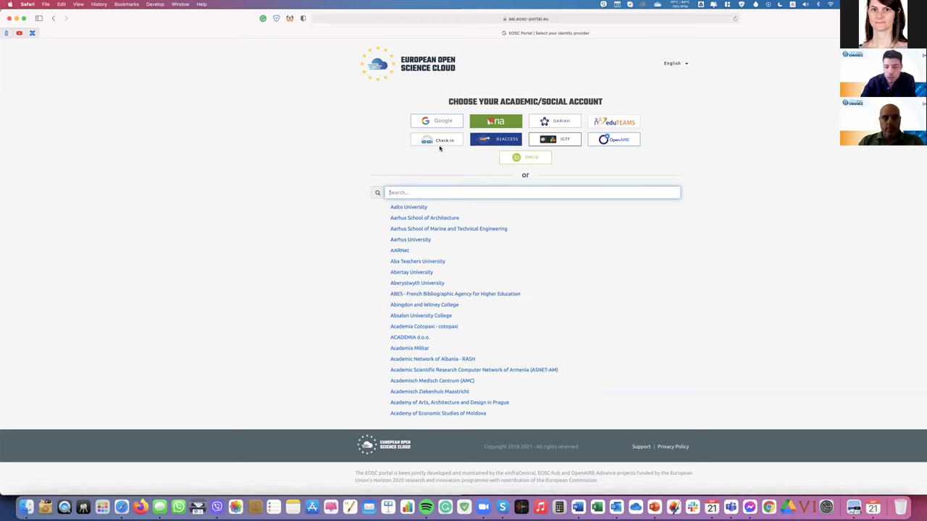
left_click(441, 123)
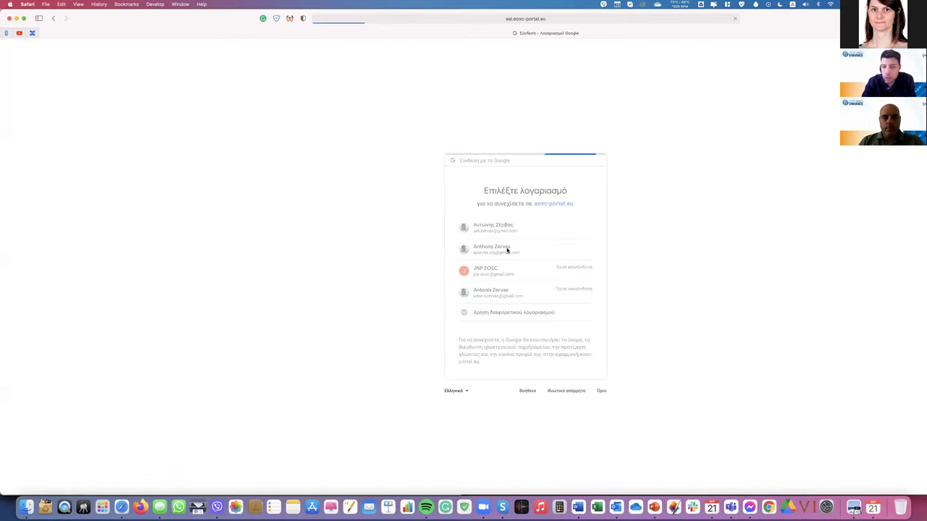
left_click(507, 249)
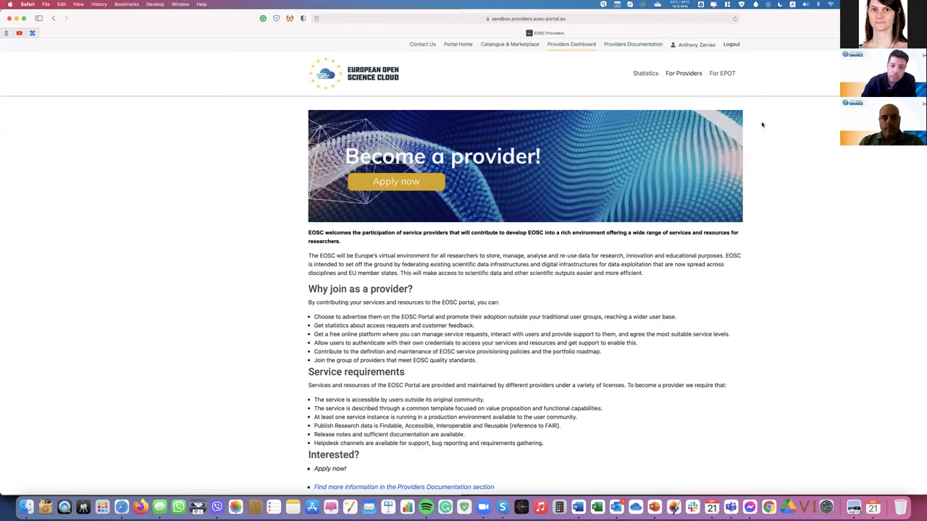
Step: Start a new provider application, agreeing to the Privacy Policy and asserting authorized representation of the Resource Provider
left_click(409, 182)
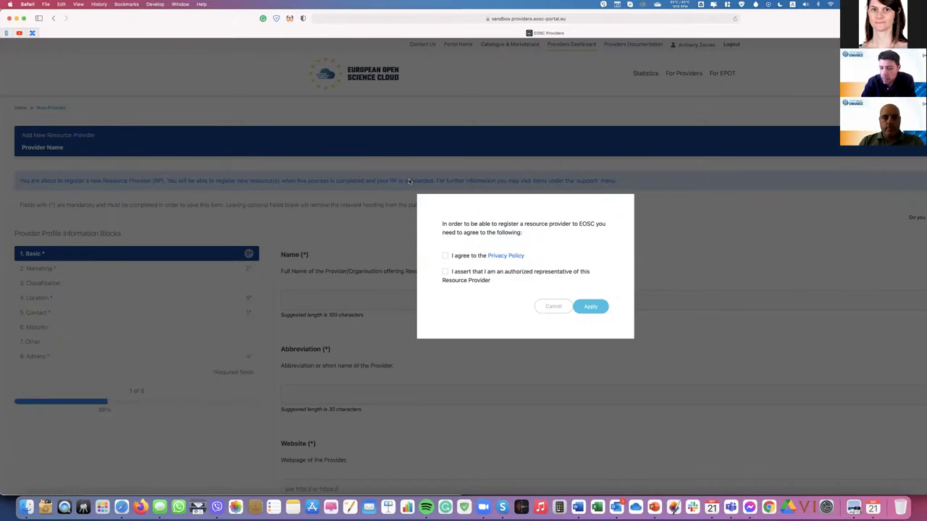
left_click(445, 255)
left_click(445, 271)
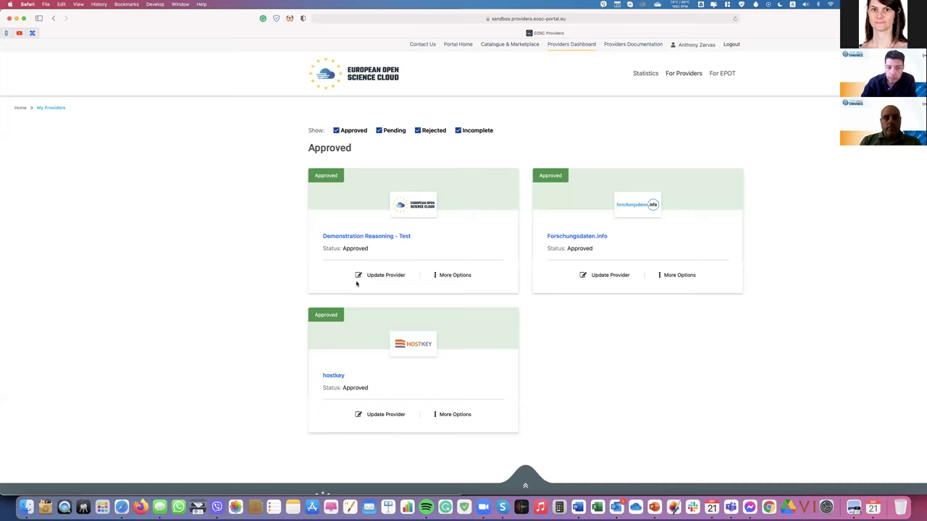
Step: Open the update form of the Demonstration Reasoning - Test provider and enlarge the page to show its Basic block
left_click(376, 276)
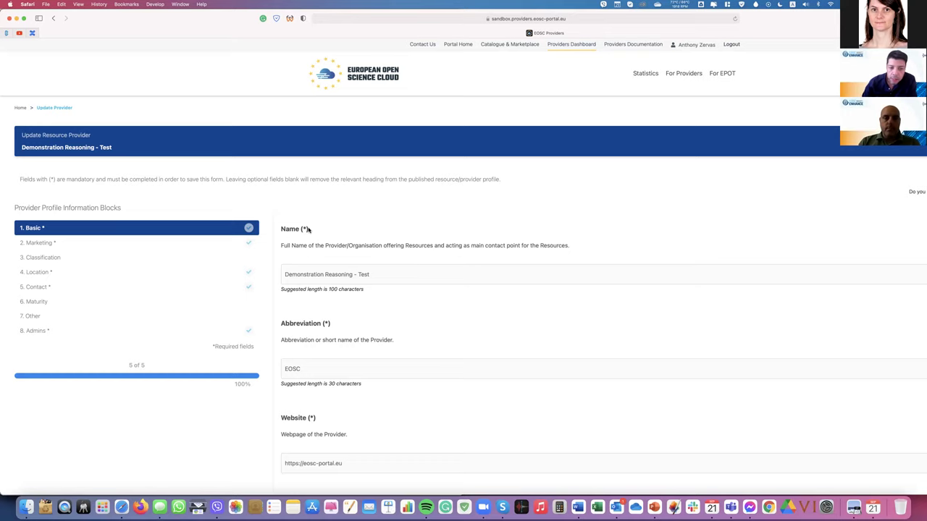
left_click_drag(308, 228, 280, 228)
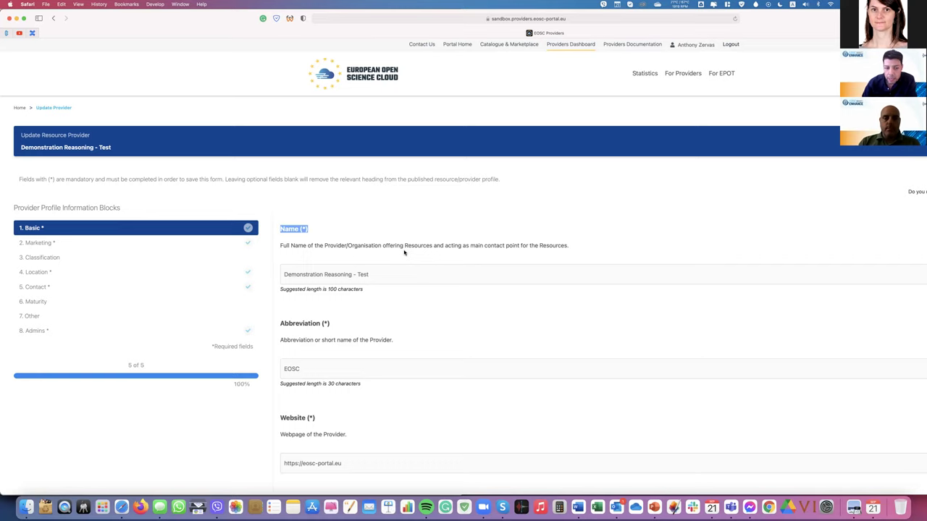
key("super+shift+backslash")
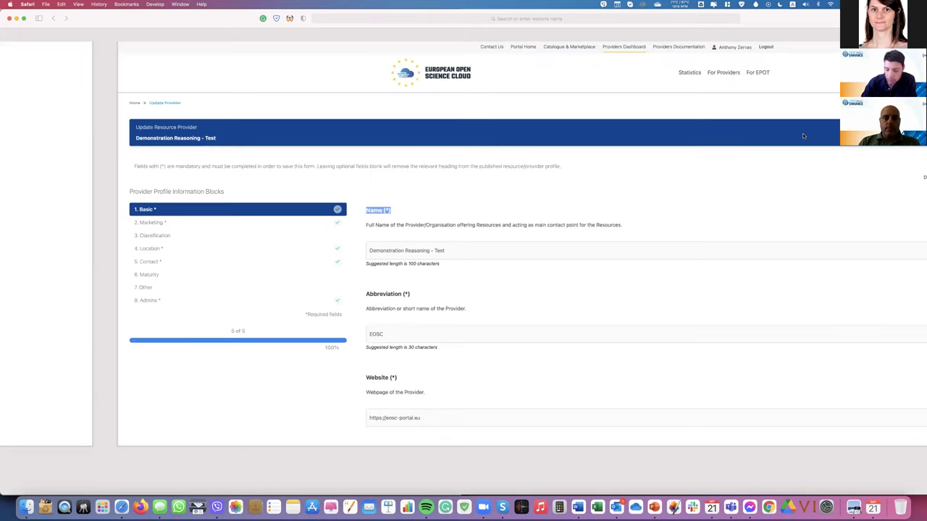
key("super+shift+backslash")
key("super+shift+backslash")
key("super+minus")
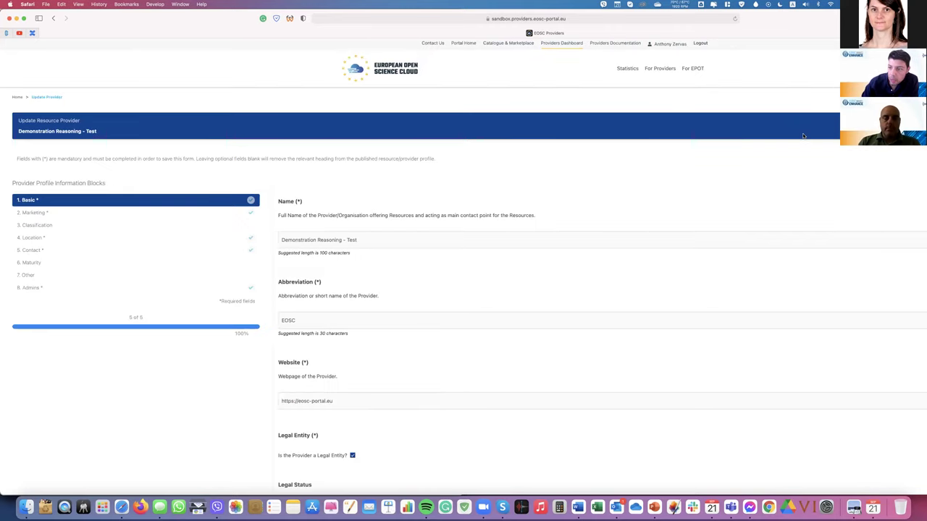
key("super+plus")
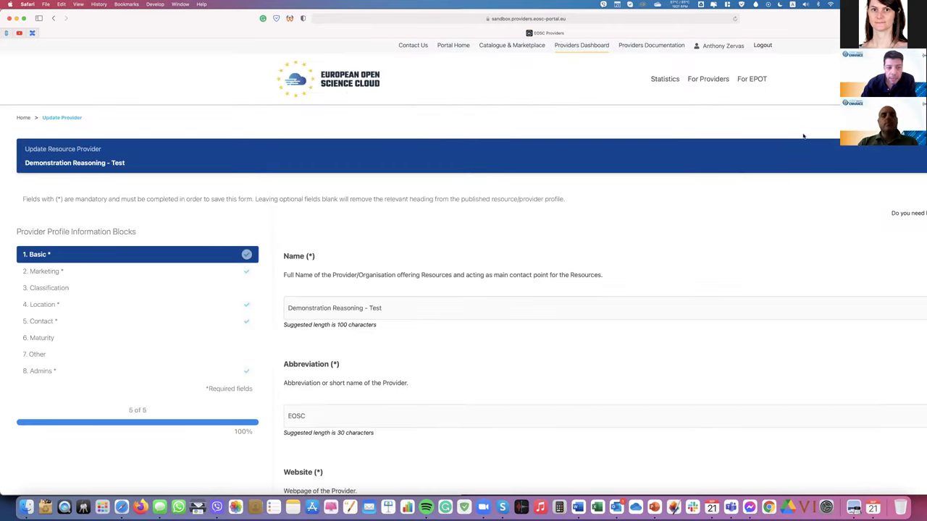
key("super+plus")
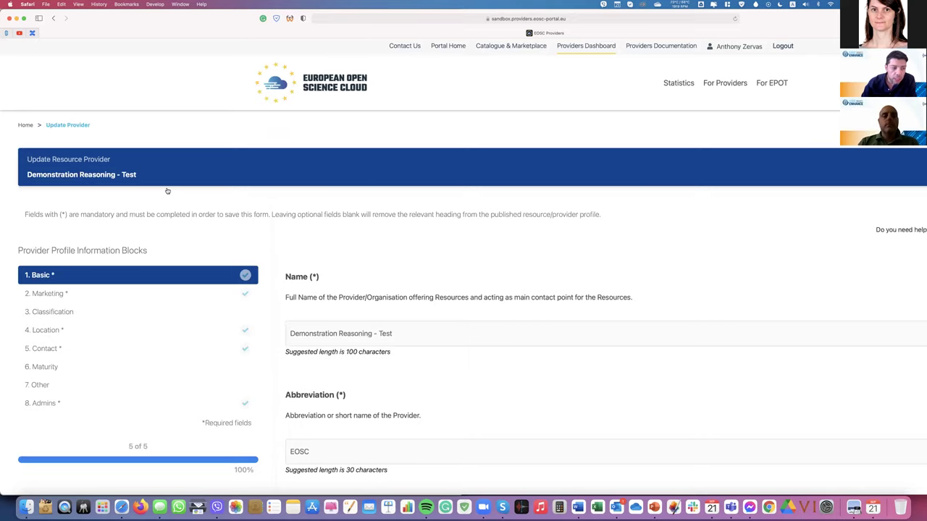
Step: Examine the Maturity block of the provider form and the page's feedback form, closing the feedback form without submitting
scroll(157, 223, "down", 3)
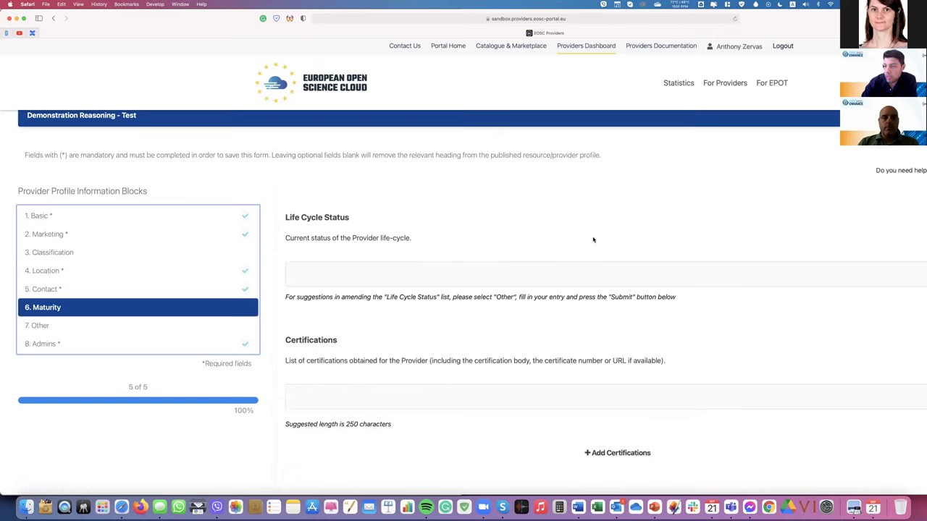
key("super+minus")
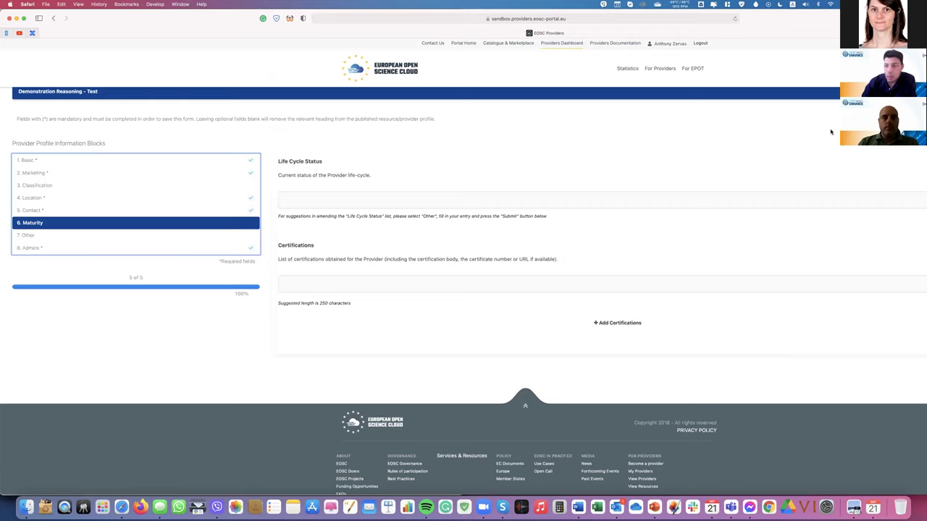
key("super+plus")
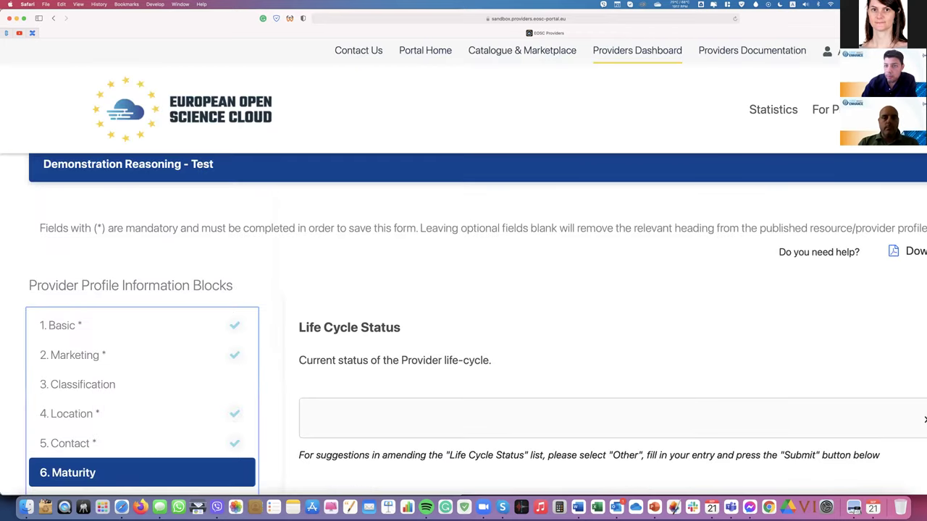
key("super+minus")
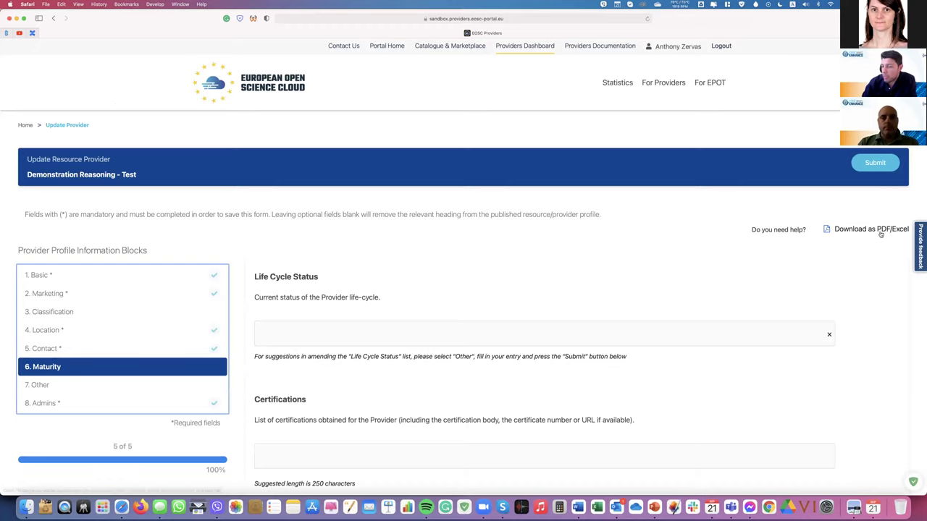
scroll(857, 268, "down", 1)
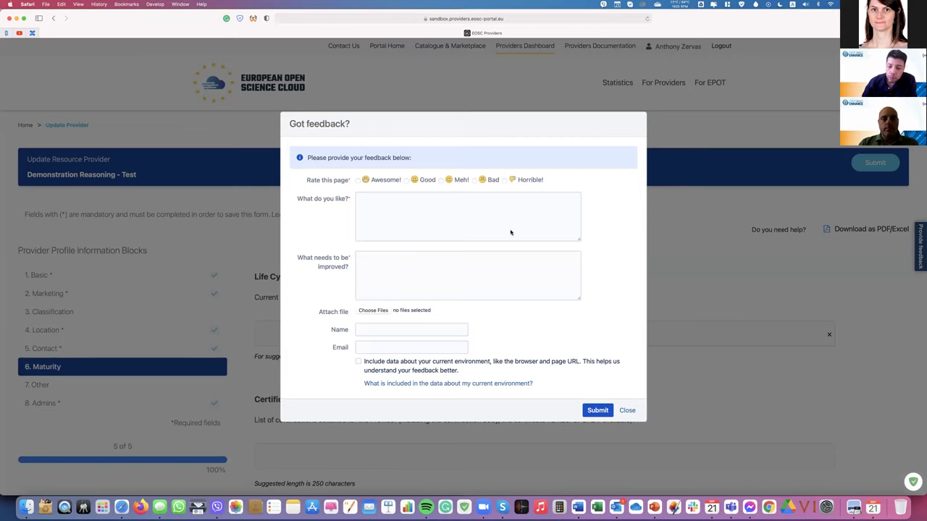
left_click(627, 410)
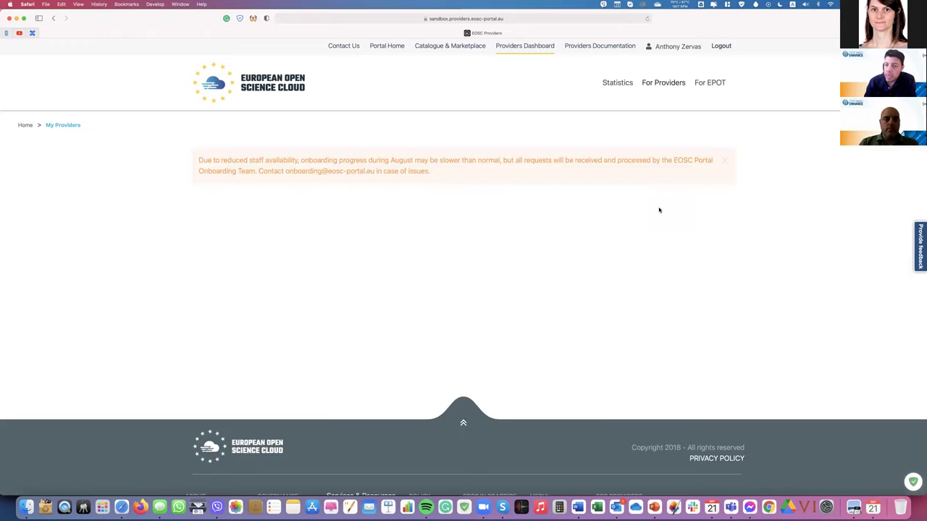
Step: Dismiss the staff availability notice in My Providers and open the new resource form for Demonstration Reasoning - Test
left_click(726, 161)
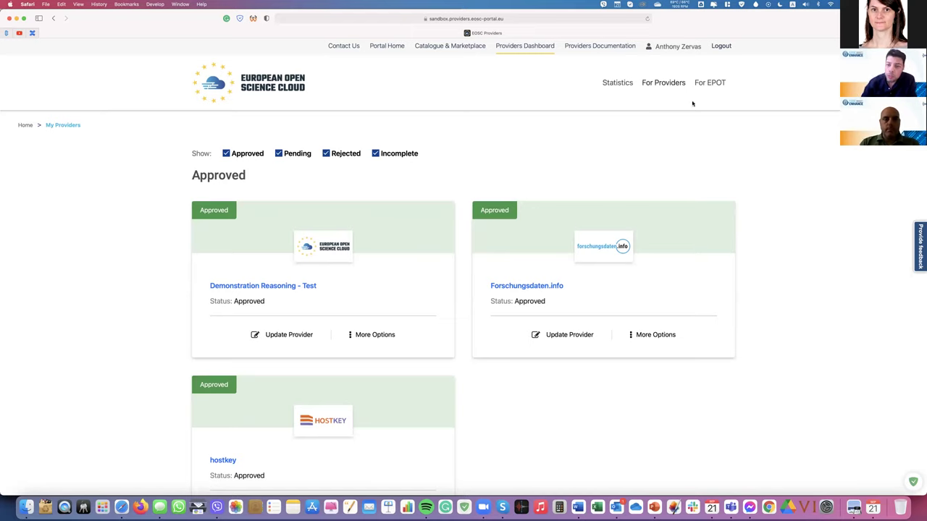
mouse_move(665, 89)
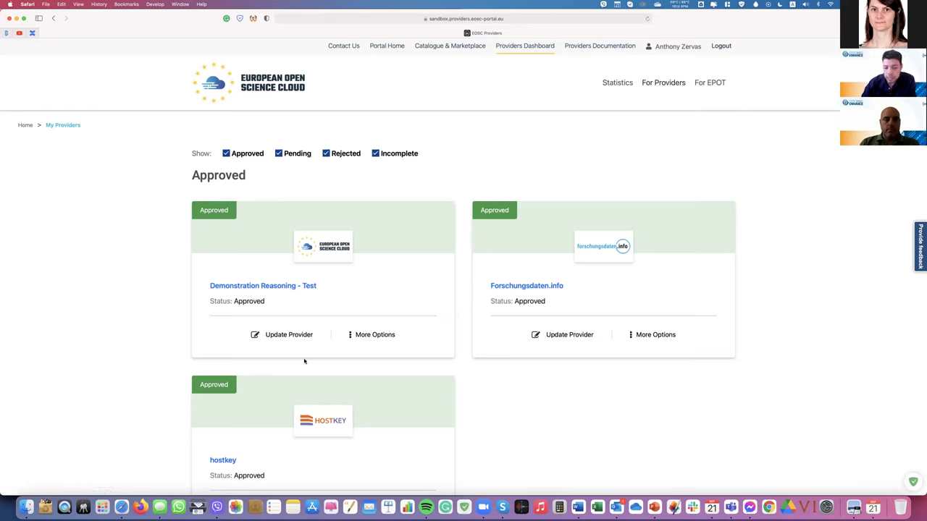
left_click(391, 338)
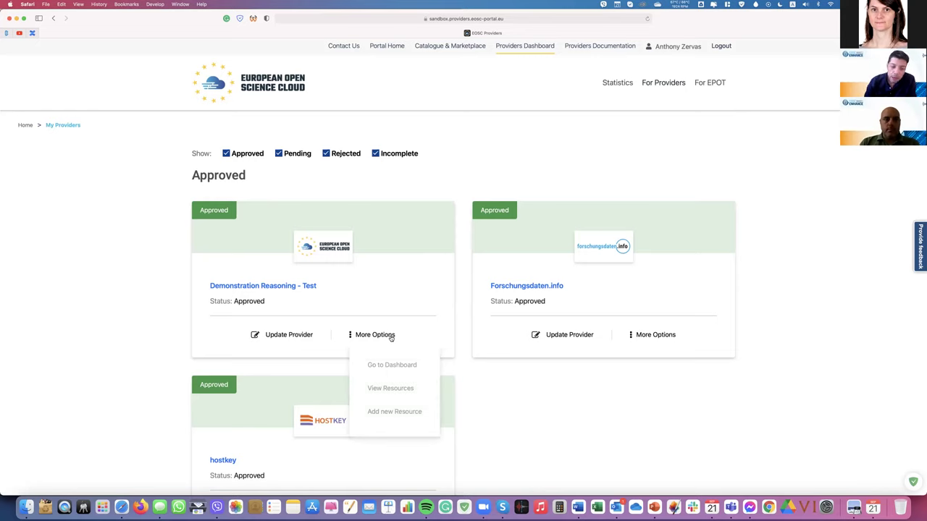
left_click(397, 411)
scroll(397, 415, "down", 2)
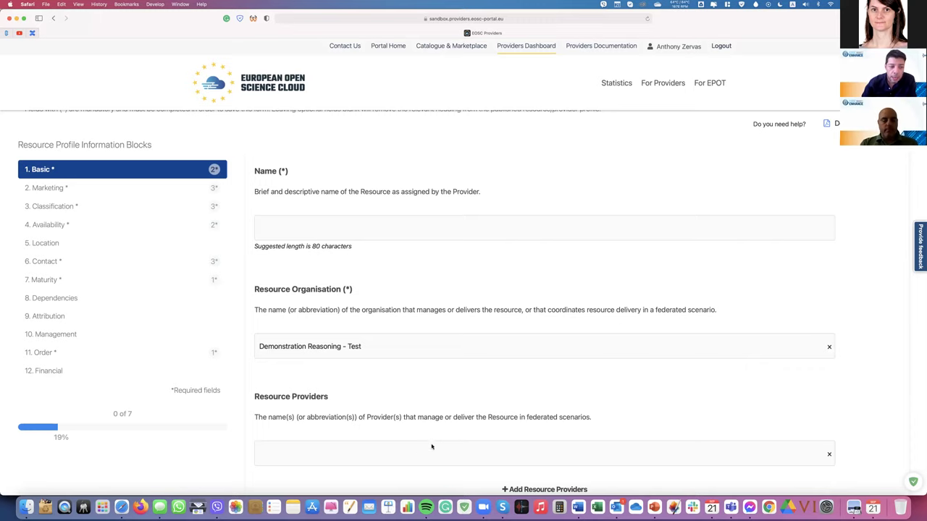
scroll(734, 100, "up", 3)
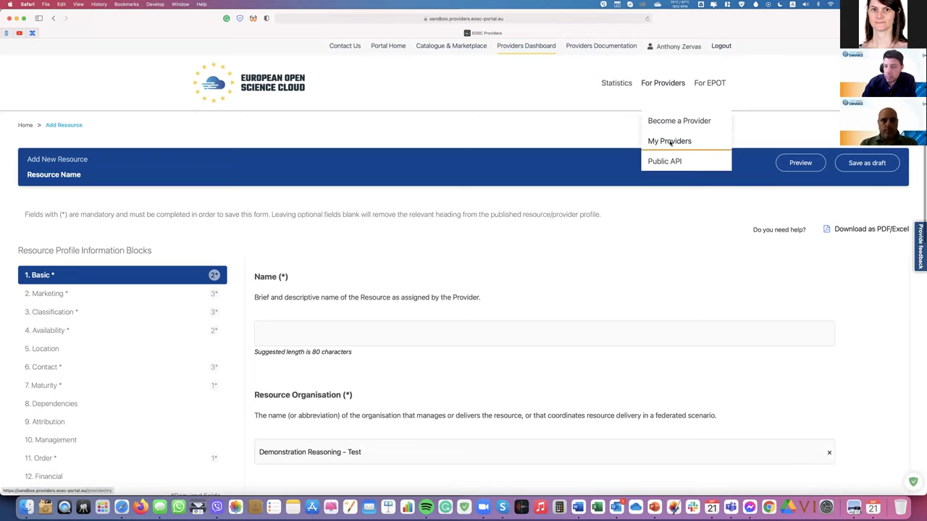
Step: Open the Demonstration Reasoning - Test dashboard and check its draft resources and new resource form, returning to the Resources list
left_click(670, 141)
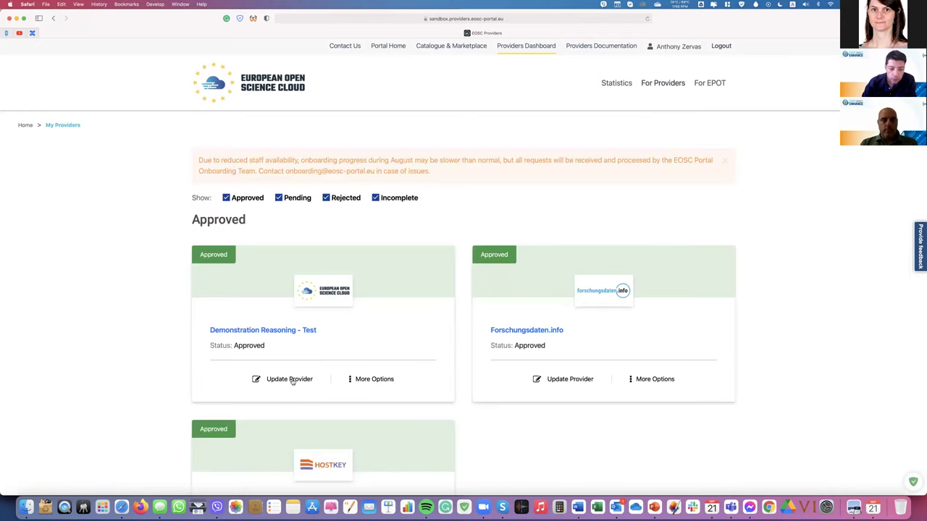
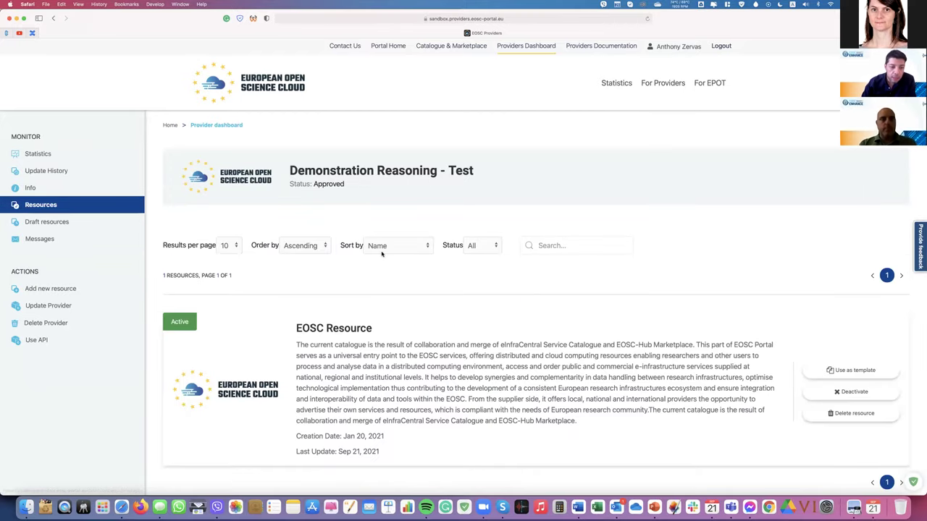
left_click(58, 223)
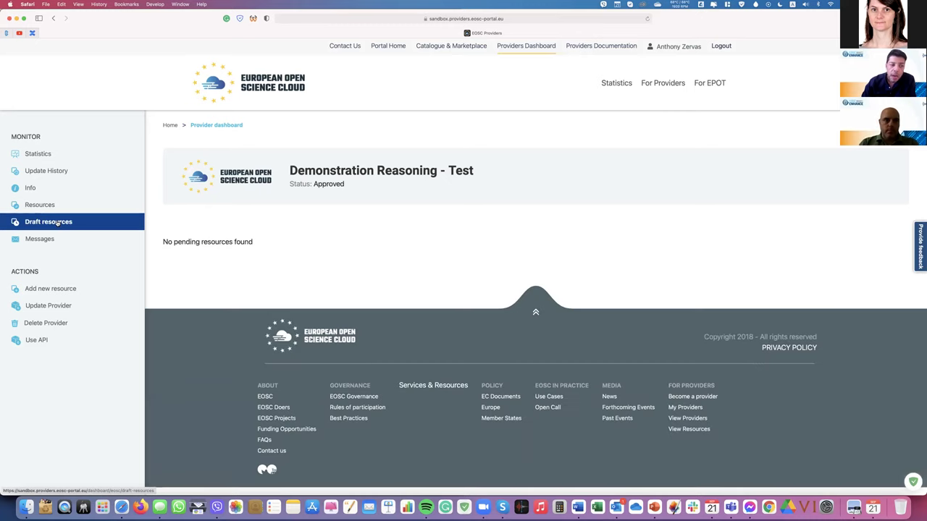
left_click(43, 210)
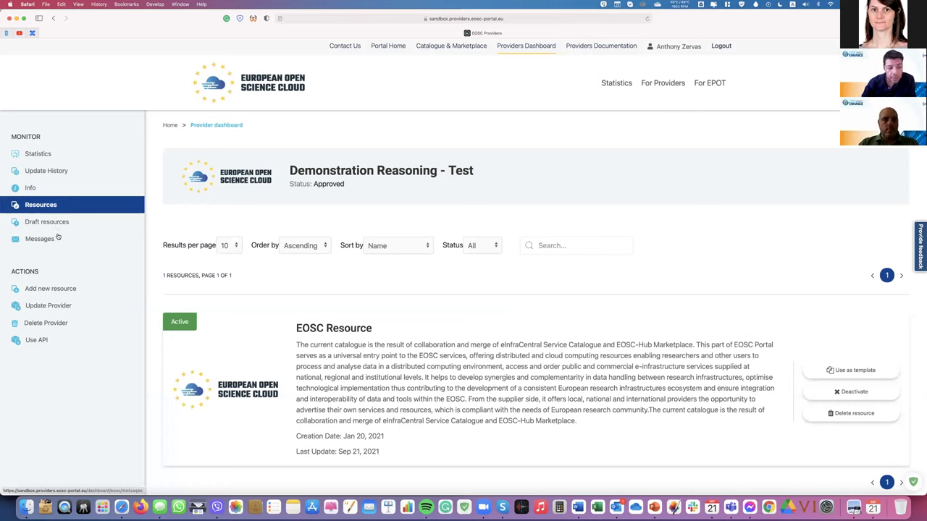
left_click(58, 288)
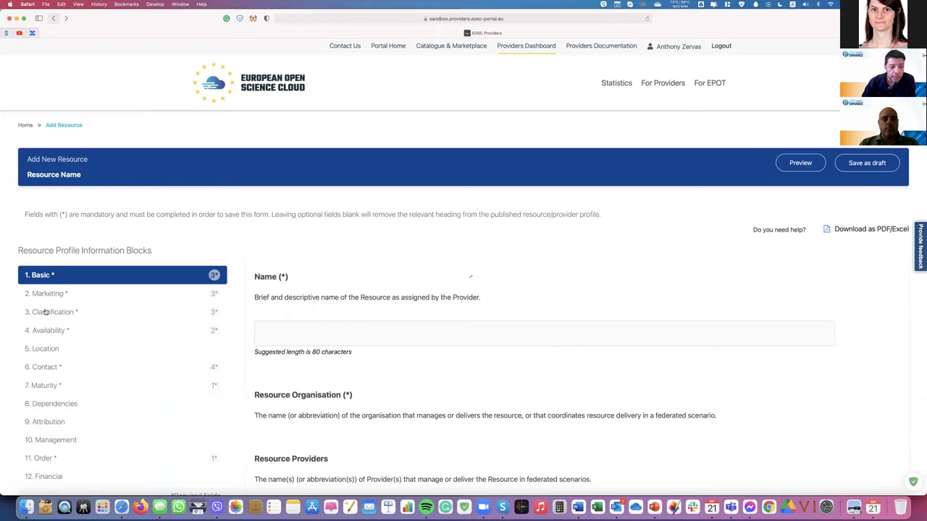
key("super+bracketleft")
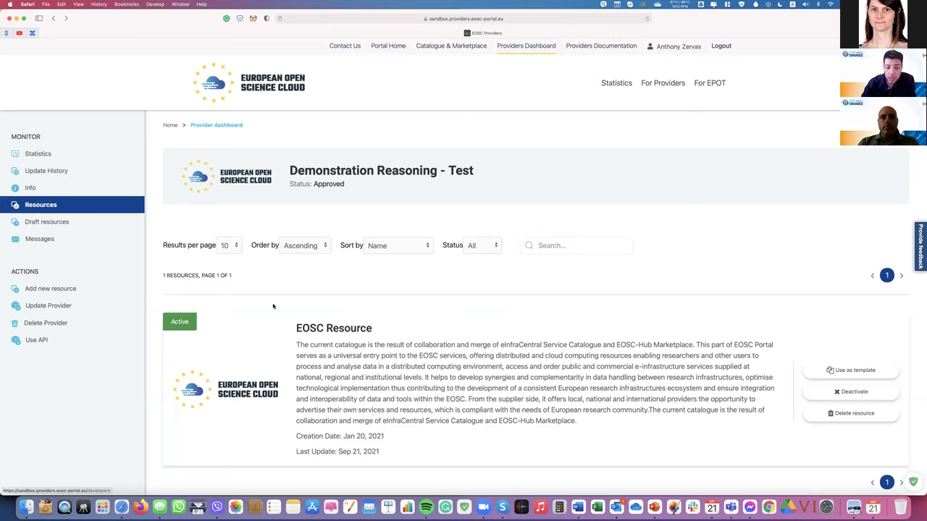
Step: Open the update form of EOSC Resource from its dashboard and examine the name and organisation fields in the Basic block
left_click(343, 329)
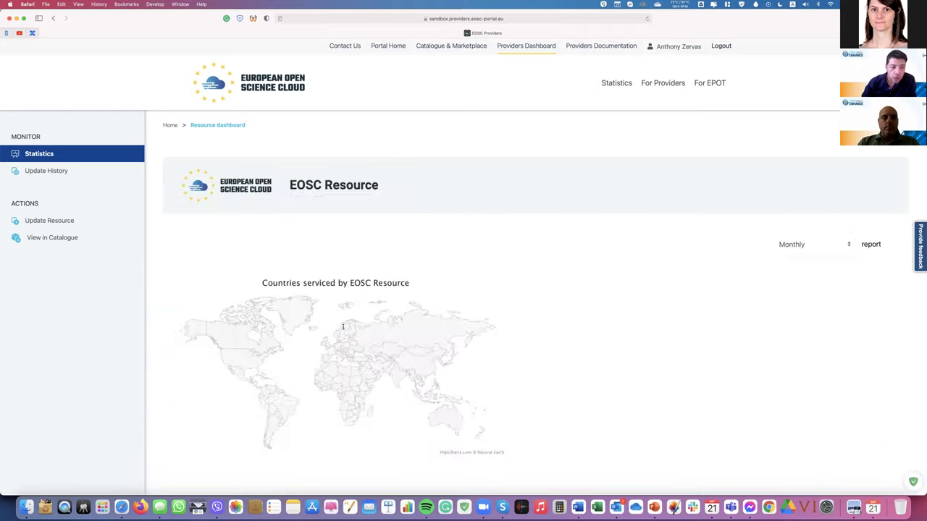
left_click(59, 221)
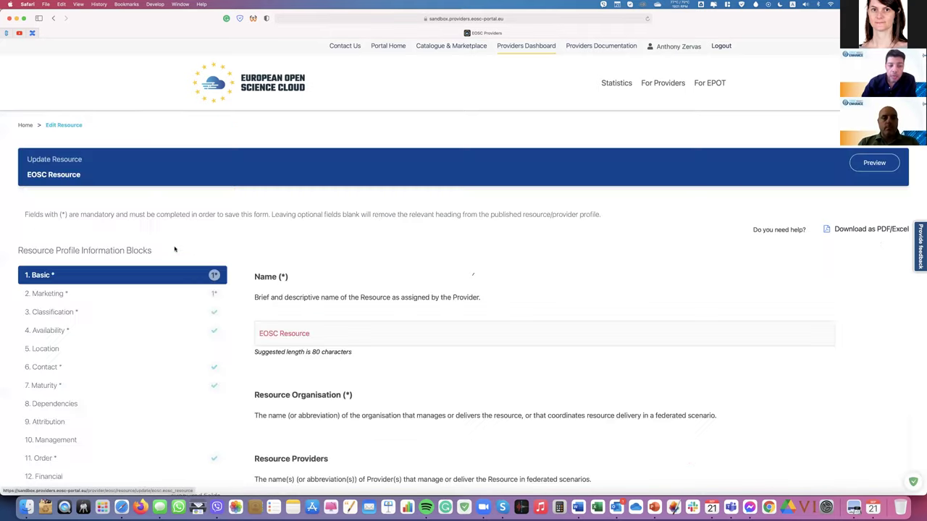
scroll(187, 258, "down", 3)
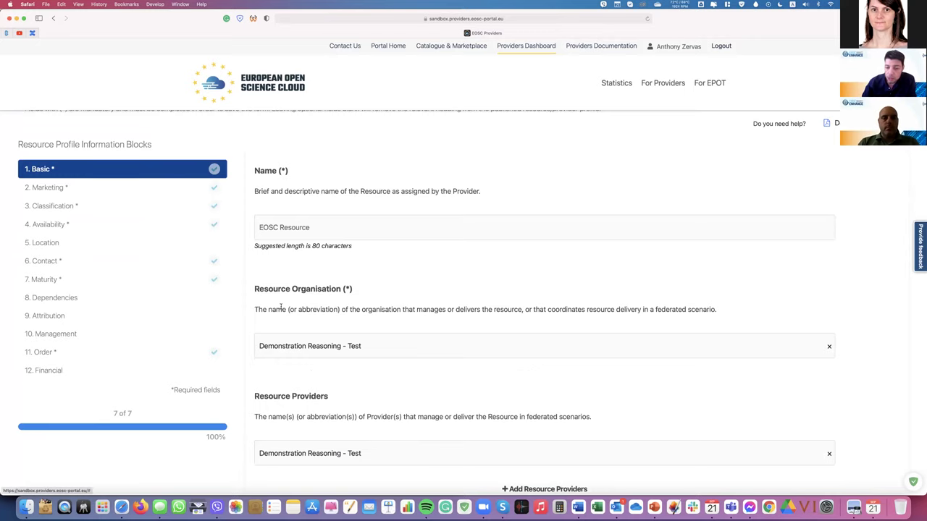
scroll(286, 190, "down", 2)
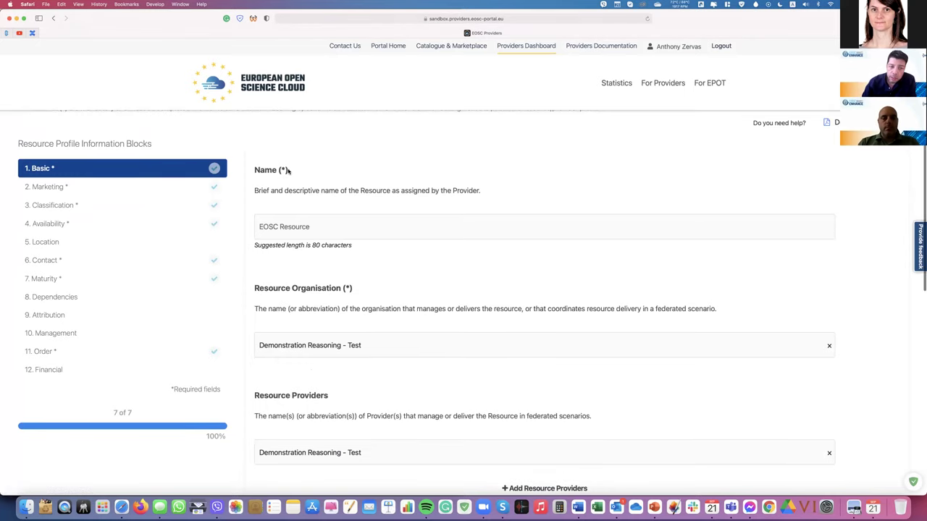
mouse_move(290, 171)
left_mouse_down()
mouse_move(243, 172)
mouse_move(296, 176)
left_mouse_up()
left_click(253, 169)
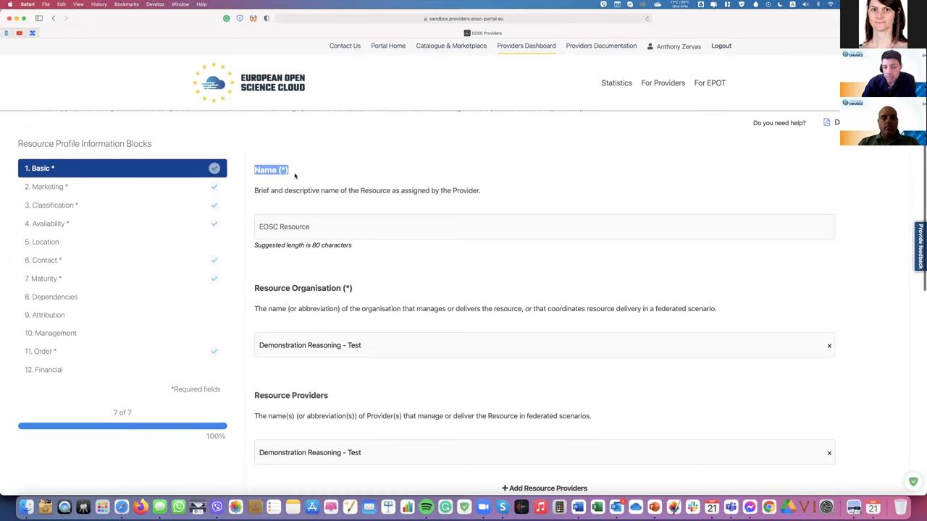
scroll(296, 176, "up", 3)
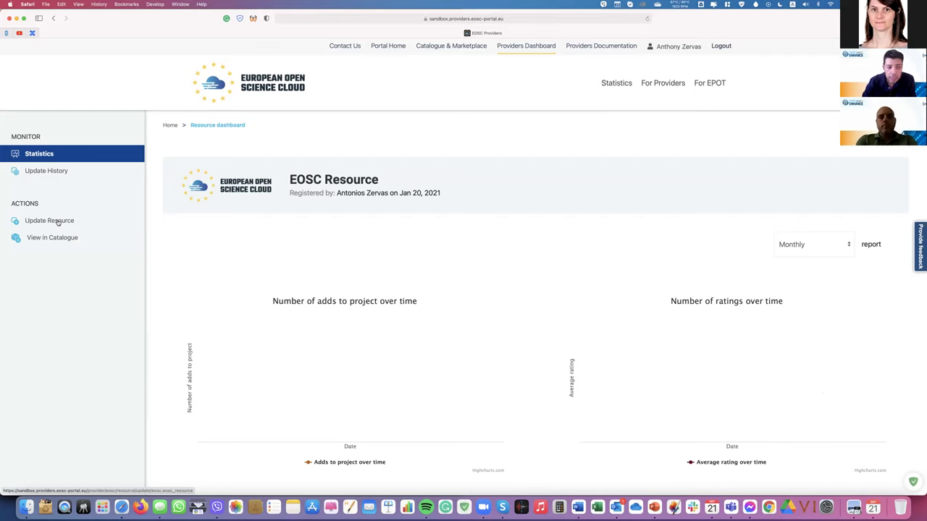
Step: In My Providers, check the additional options for Demonstration Reasoning - Test and dismiss the staff availability notice
mouse_move(663, 83)
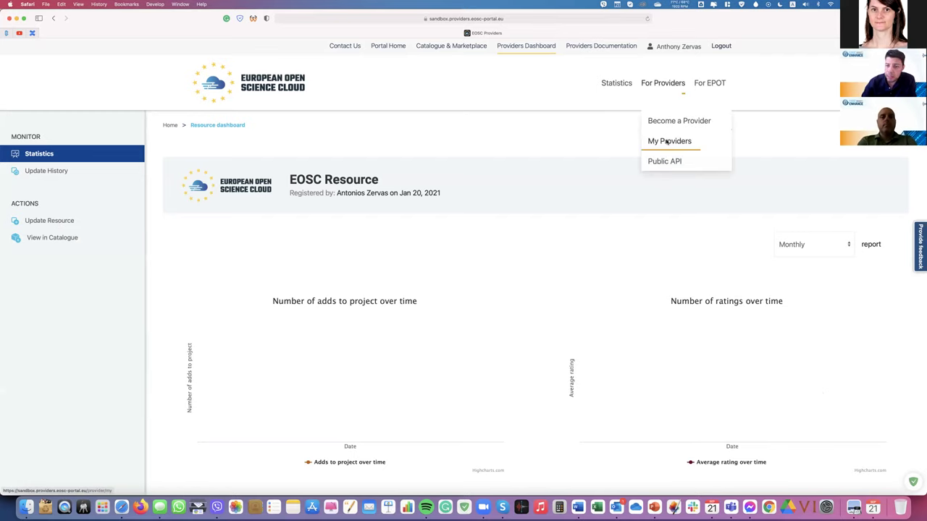
left_click(666, 142)
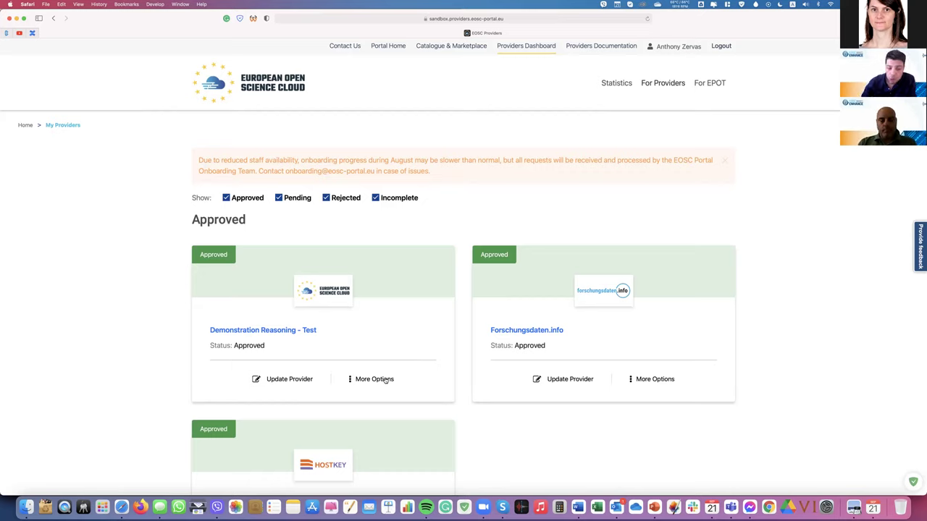
left_click(382, 380)
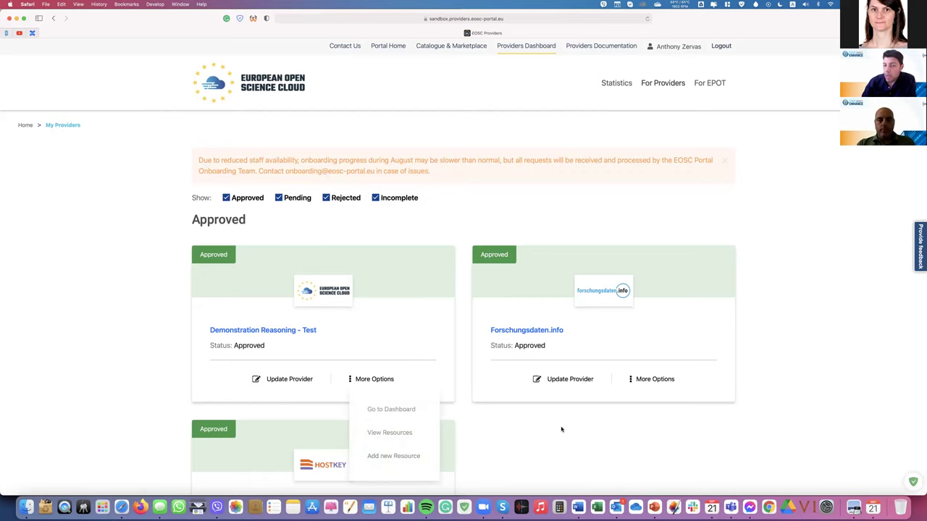
left_click(725, 160)
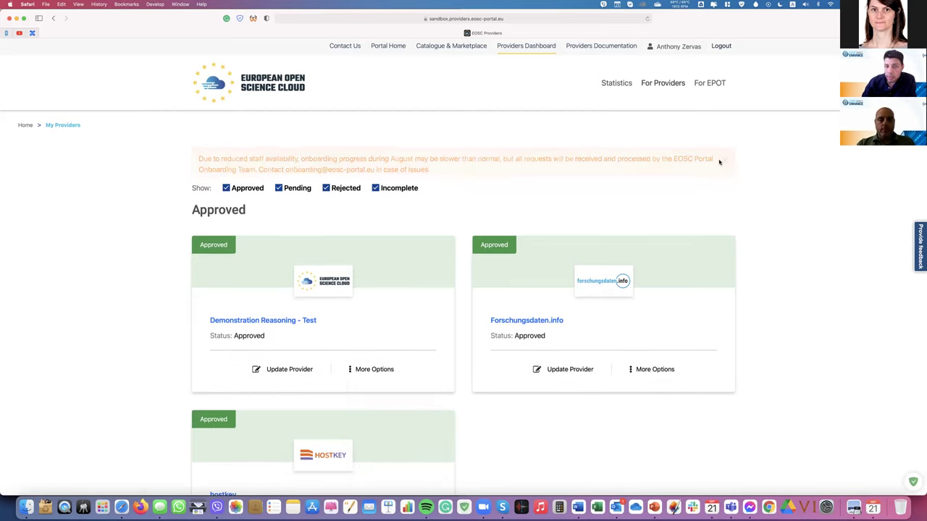